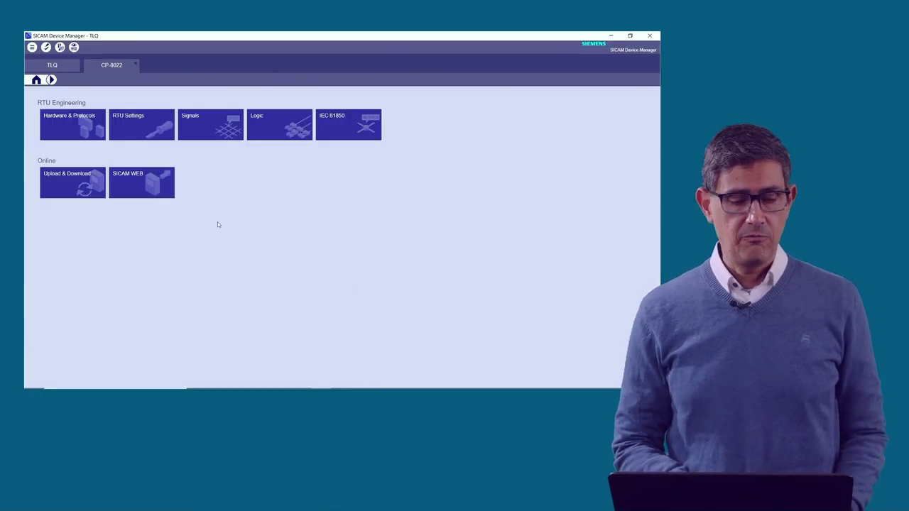
# Step: Review the CP-8022 hardware and protocols, then go back to the device home page
pyautogui.click(85, 128)
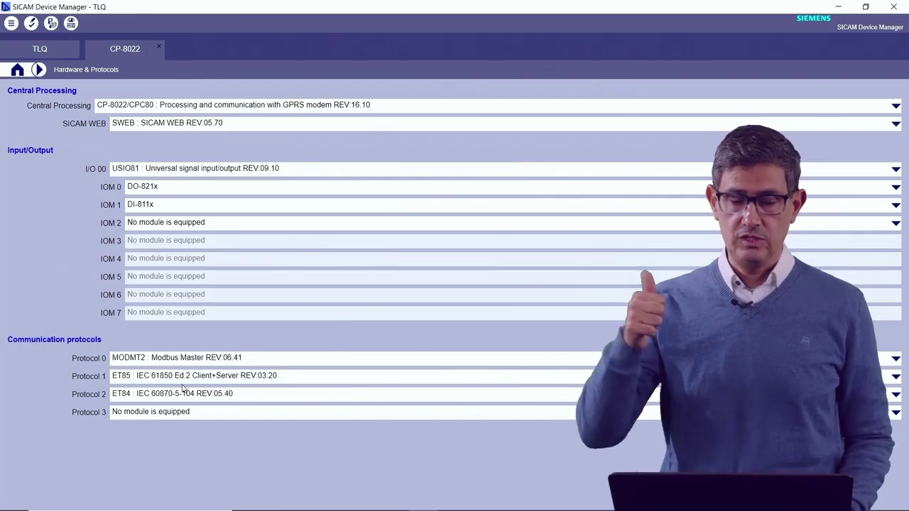
pyautogui.click(17, 71)
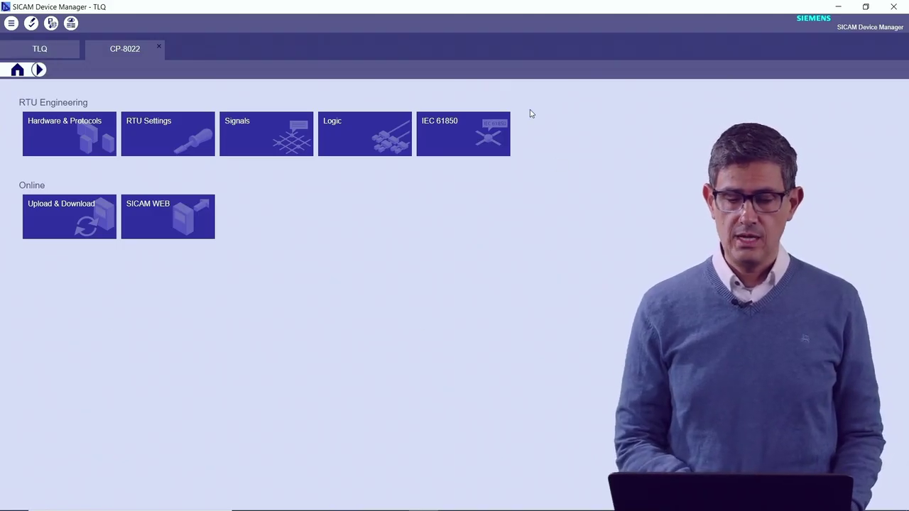
# Step: Open the IEC 61850 configuration and the M/PRE1 ET85 Client page
pyautogui.click(475, 135)
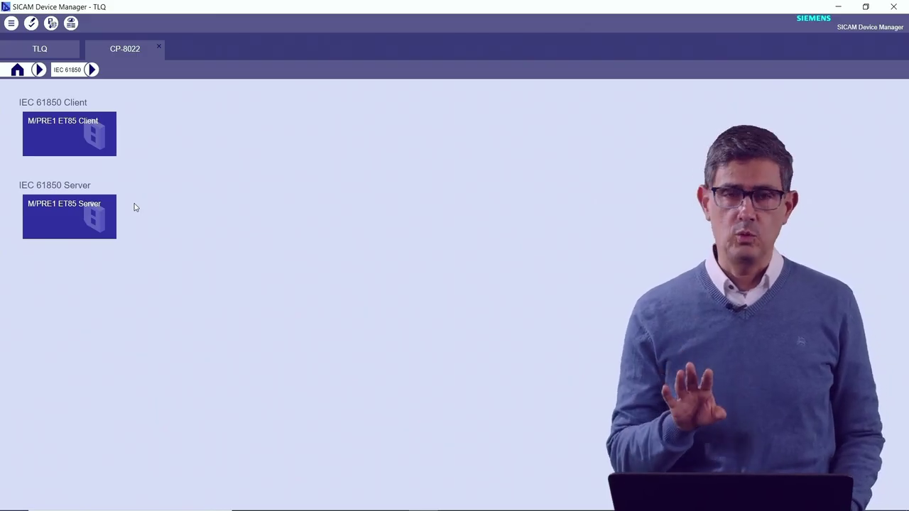
pyautogui.click(66, 133)
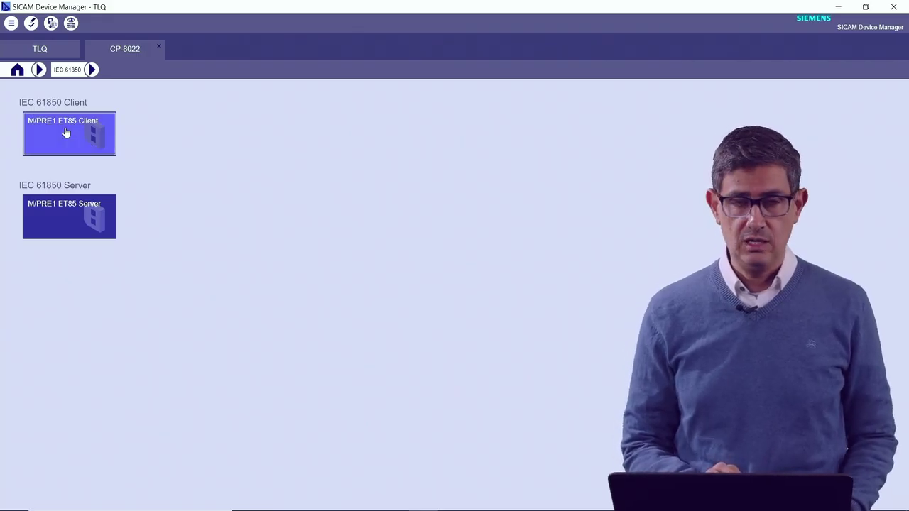
pyautogui.click(65, 132)
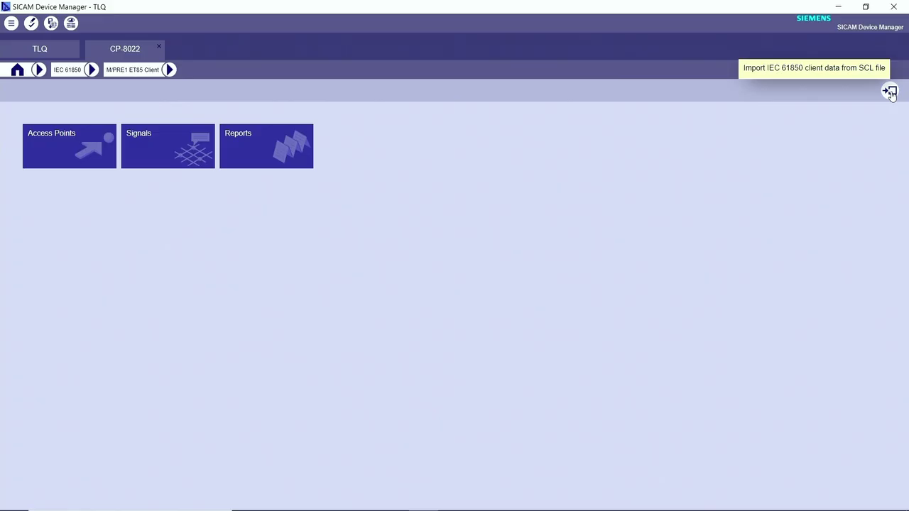
# Step: Import the SCL file 7SJ814 V4.7.cid from C:\Temp\Exp into the client
pyautogui.click(890, 91)
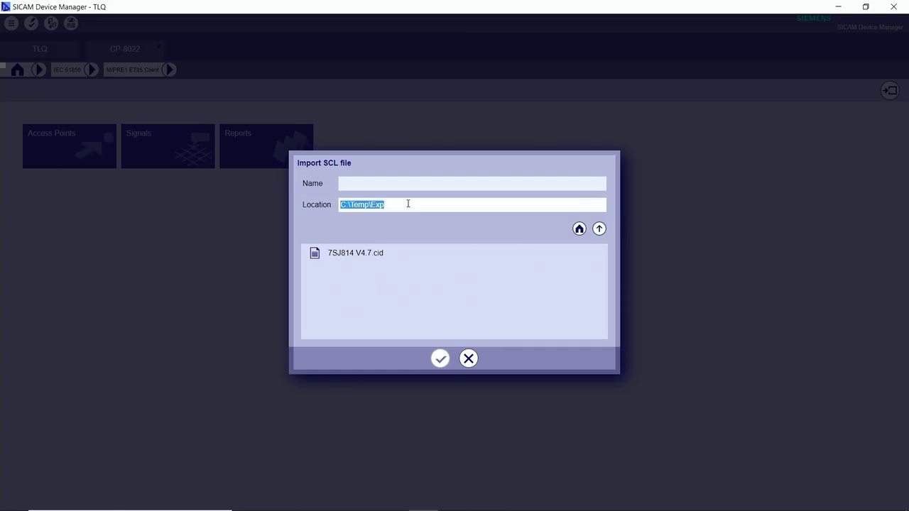
pyautogui.click(328, 262)
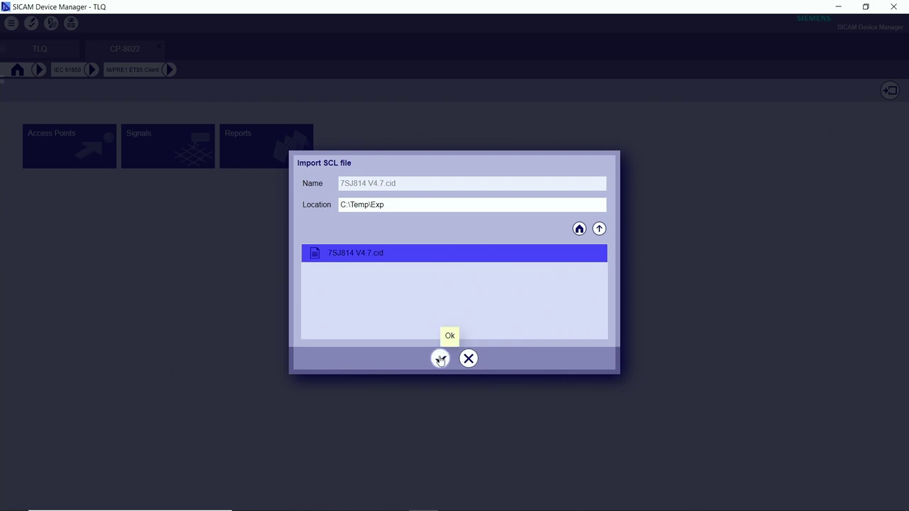
pyautogui.click(440, 358)
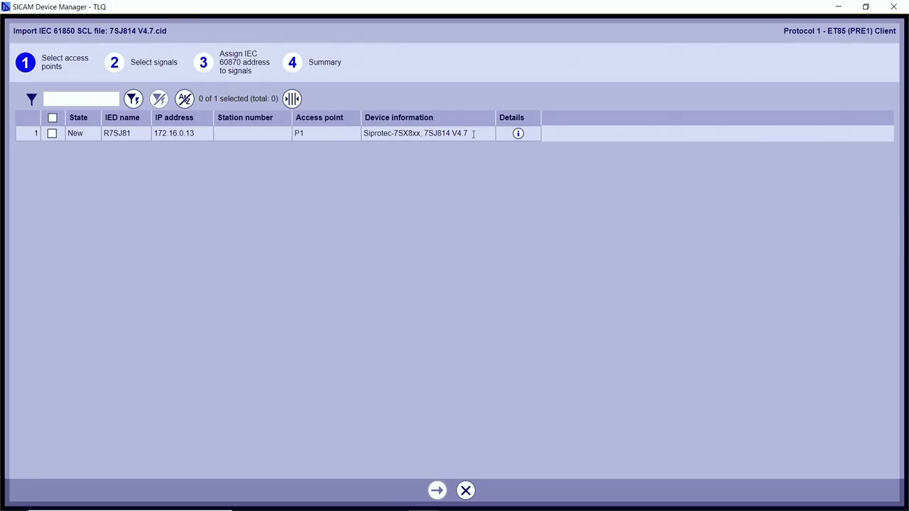
# Step: Check the R7SJ81 access point P1 details, include it with station number 0, and continue
pyautogui.click(517, 134)
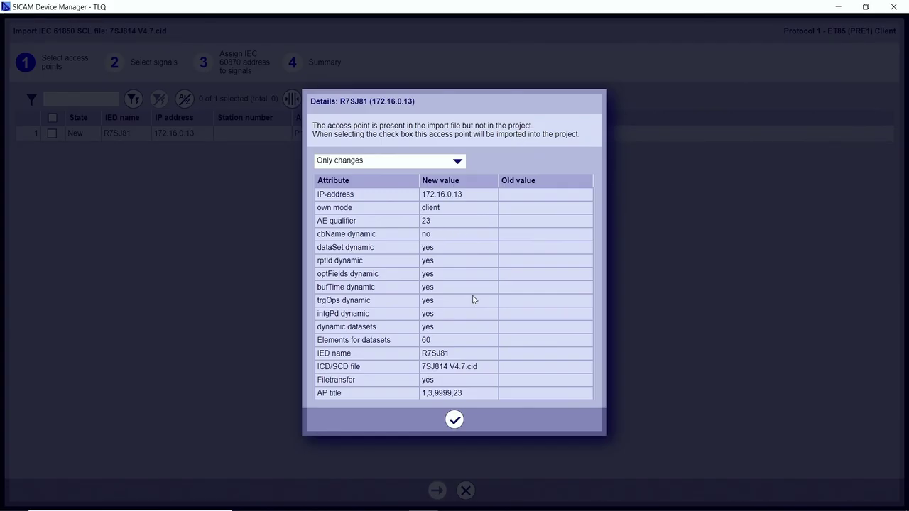
pyautogui.click(454, 421)
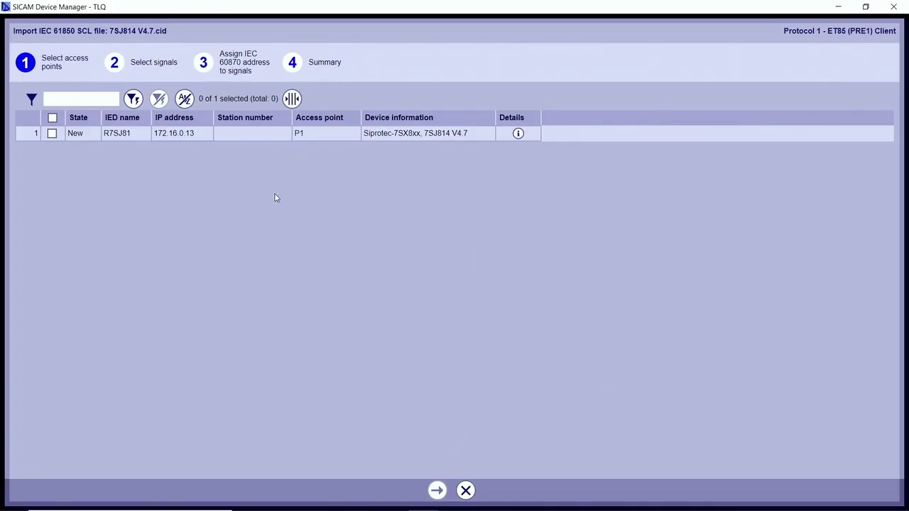
pyautogui.click(51, 134)
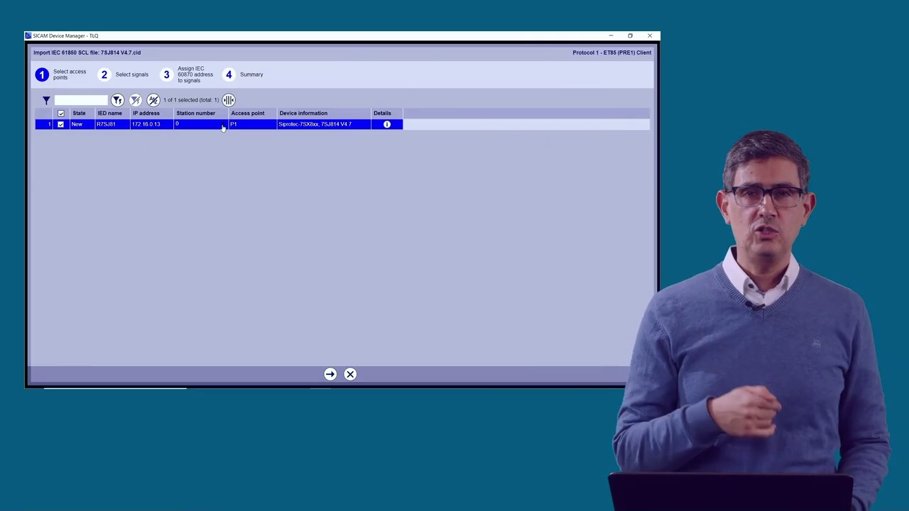
pyautogui.click(222, 127)
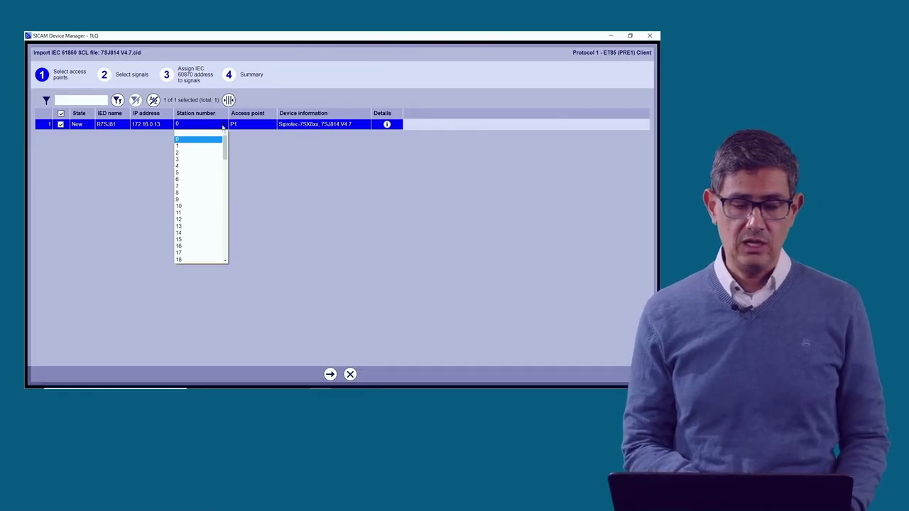
pyautogui.moveTo(225, 137)
pyautogui.mouseDown()
pyautogui.moveTo(223, 258)
pyautogui.moveTo(224, 145)
pyautogui.mouseUp()
pyautogui.click(206, 140)
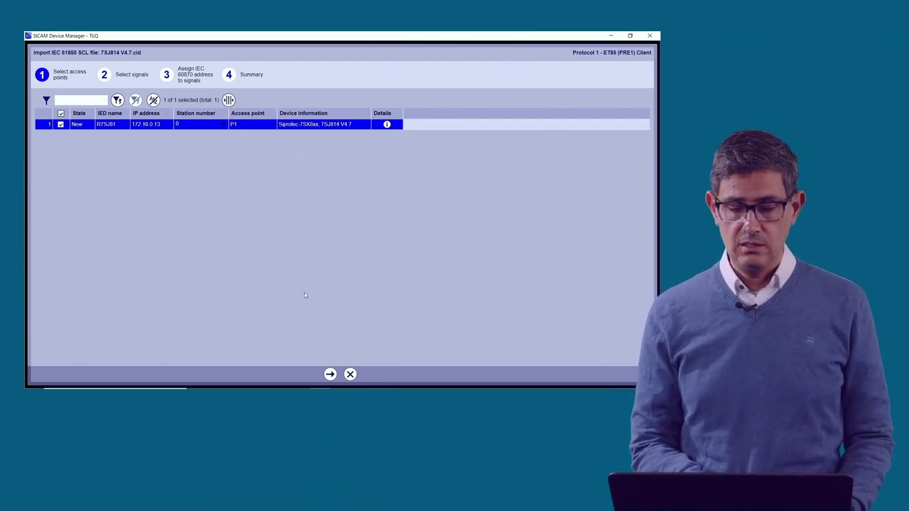
pyautogui.click(329, 375)
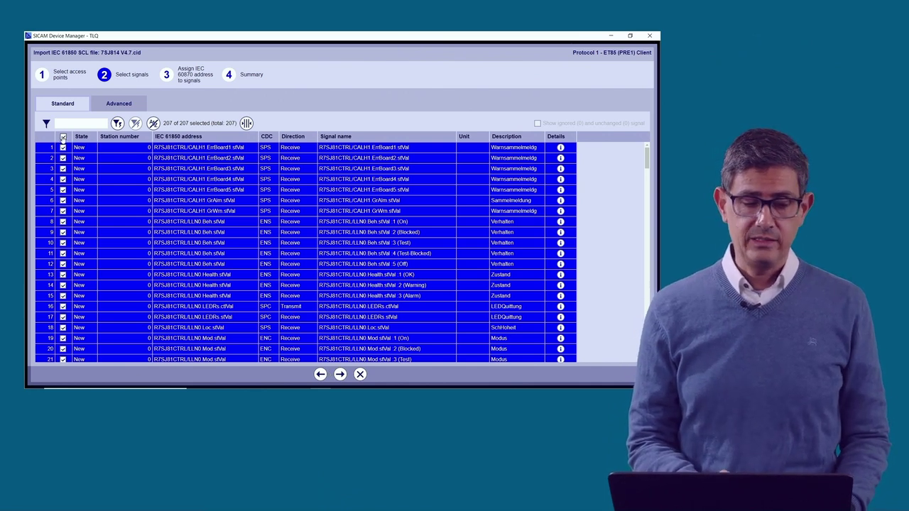
# Step: Clear the header checkbox so 0 of 207 signals are selected
pyautogui.click(63, 137)
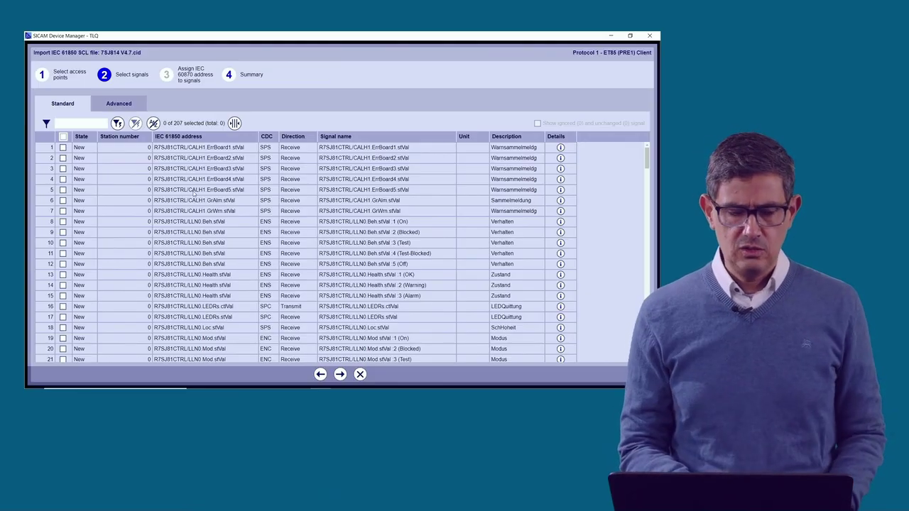
# Step: Filter the signal table by CSWI to list the 12 Q0, Q1 and Q8 switch-control signals
pyautogui.click(67, 124)
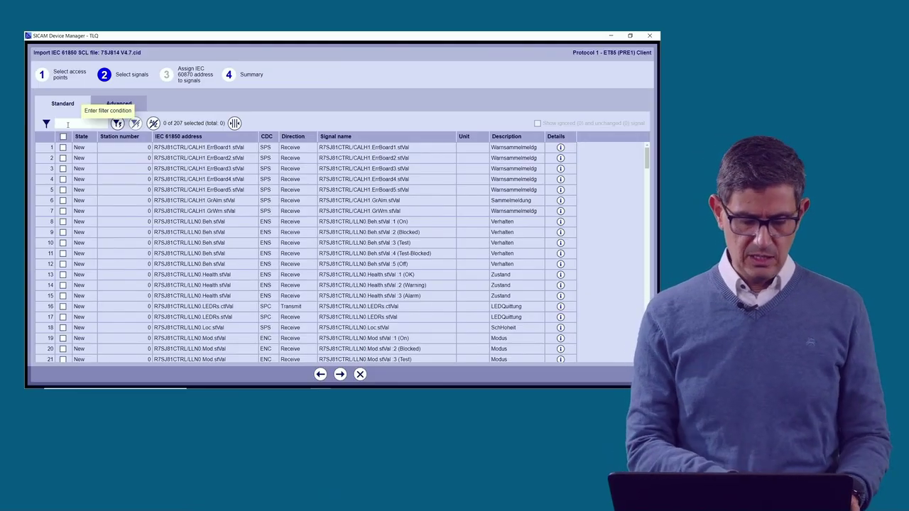
pyautogui.write('CSWI')
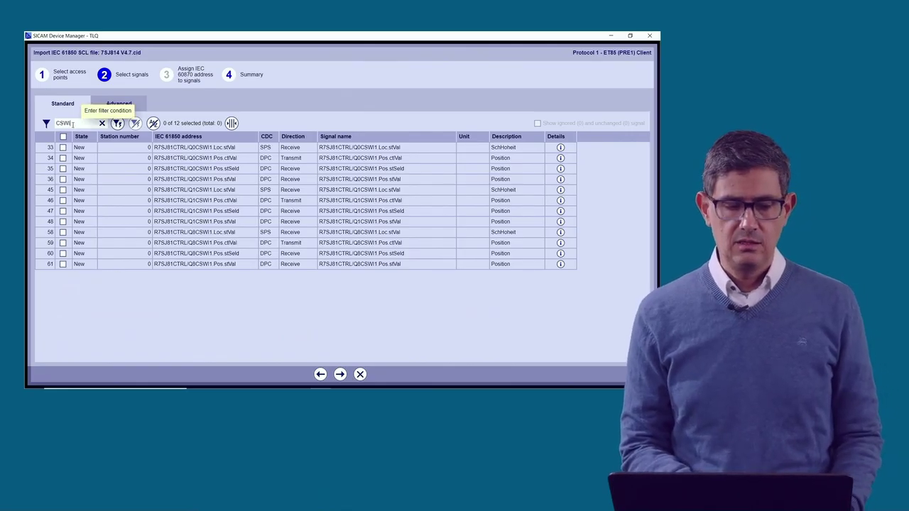
pyautogui.moveTo(72, 123); pyautogui.dragTo(56, 123)
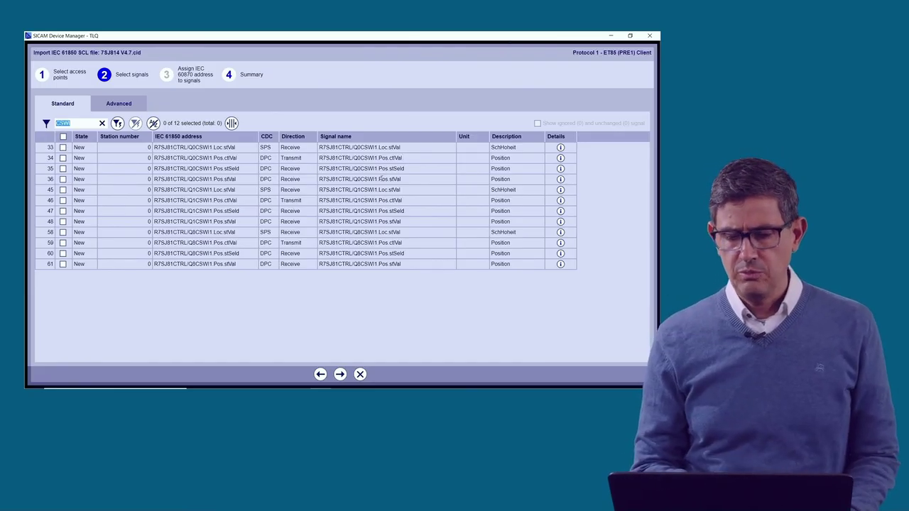
# Step: Flash-filter on Pos.stVal and select the Q0, Q1 and Q8 position signals
pyautogui.moveTo(379, 179); pyautogui.dragTo(416, 179)
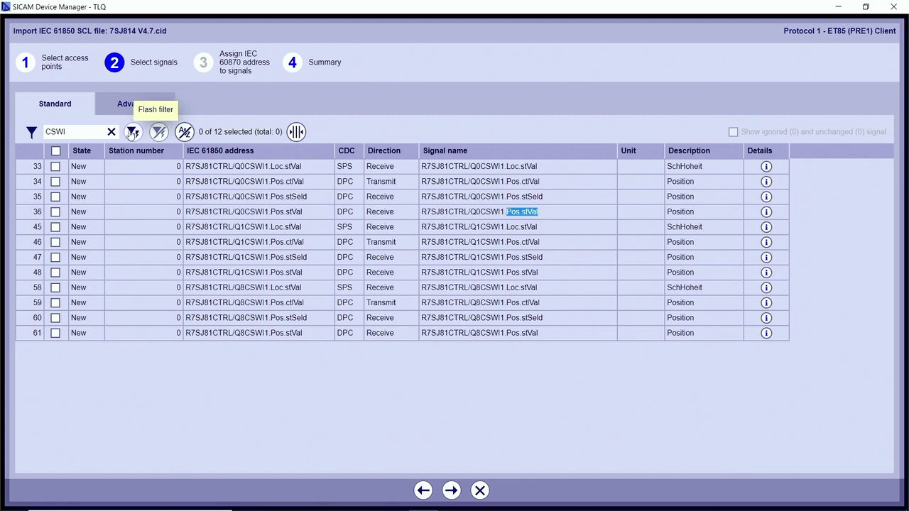
pyautogui.click(132, 132)
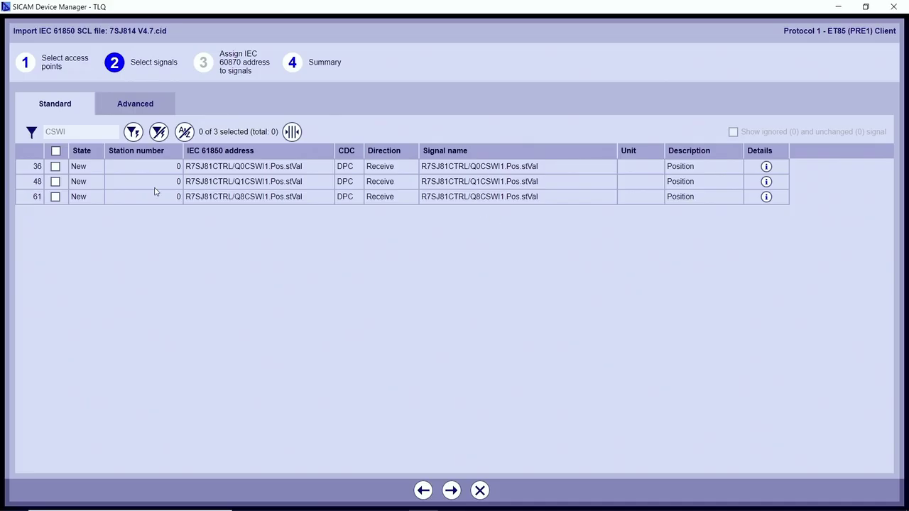
pyautogui.click(54, 152)
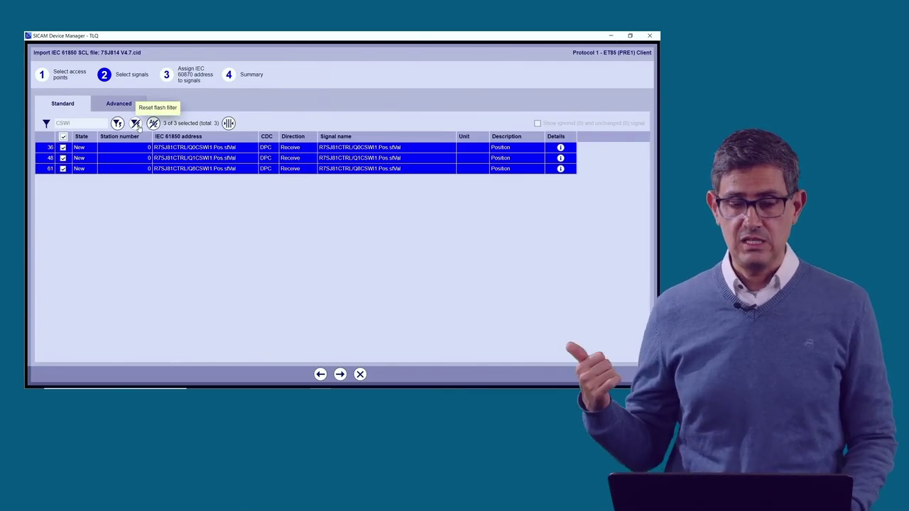
# Step: Flash-filter on Pos.ctlVal, select the Q0, Q1 and Q8 command signals, then reset the filter
pyautogui.click(136, 124)
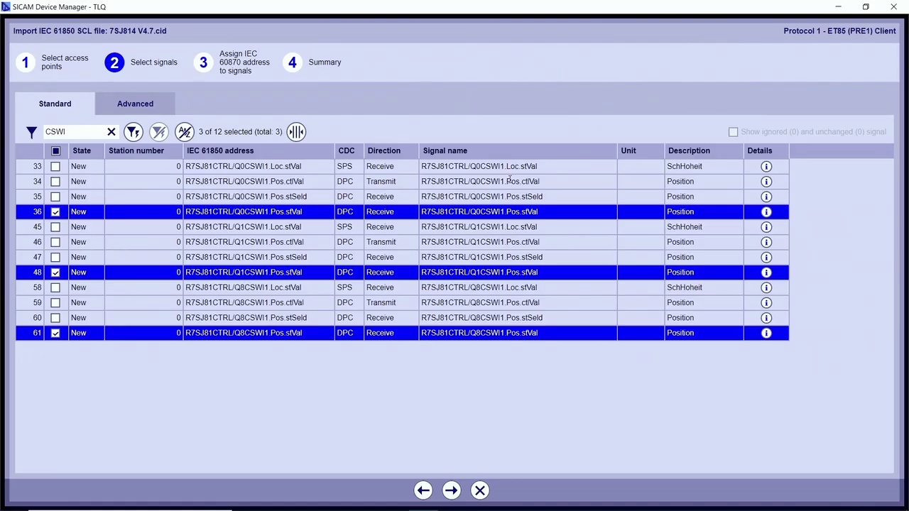
pyautogui.moveTo(510, 181)
pyautogui.mouseDown()
pyautogui.moveTo(541, 181)
pyautogui.moveTo(505, 182)
pyautogui.mouseUp()
pyautogui.click(133, 132)
pyautogui.click(56, 152)
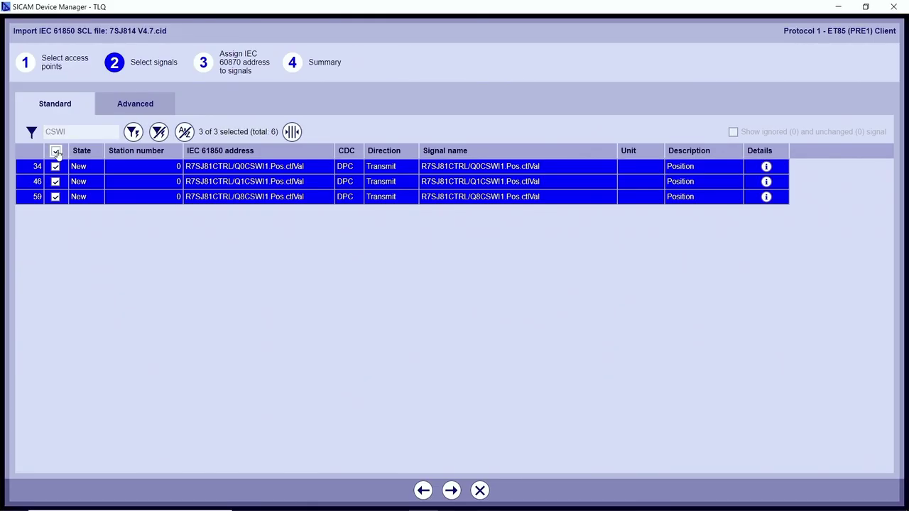
pyautogui.click(159, 133)
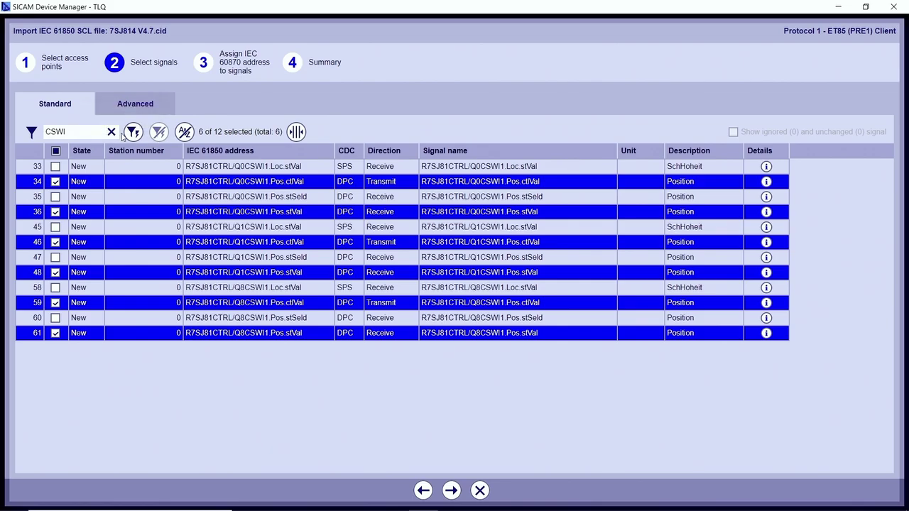
# Step: Filter the signals on 'str.ge' and select all eight Str.general pickup signals
pyautogui.click(111, 132)
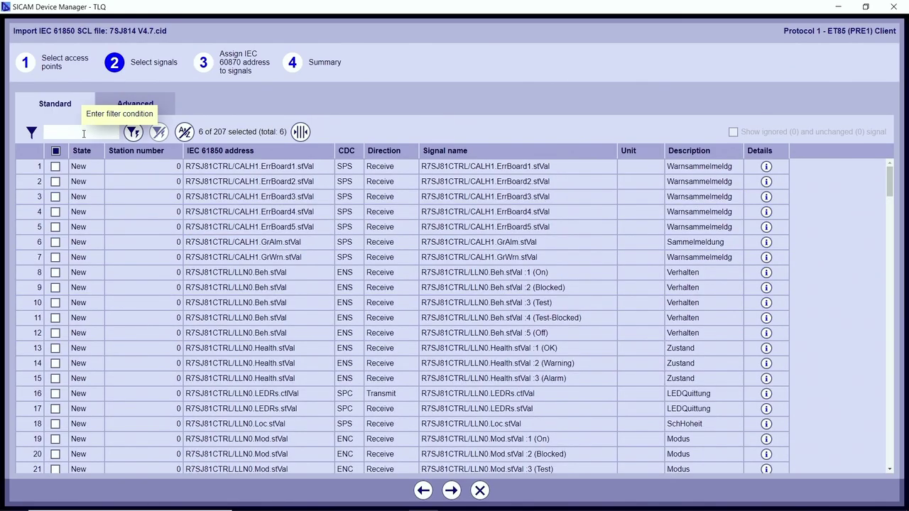
pyautogui.write('str')
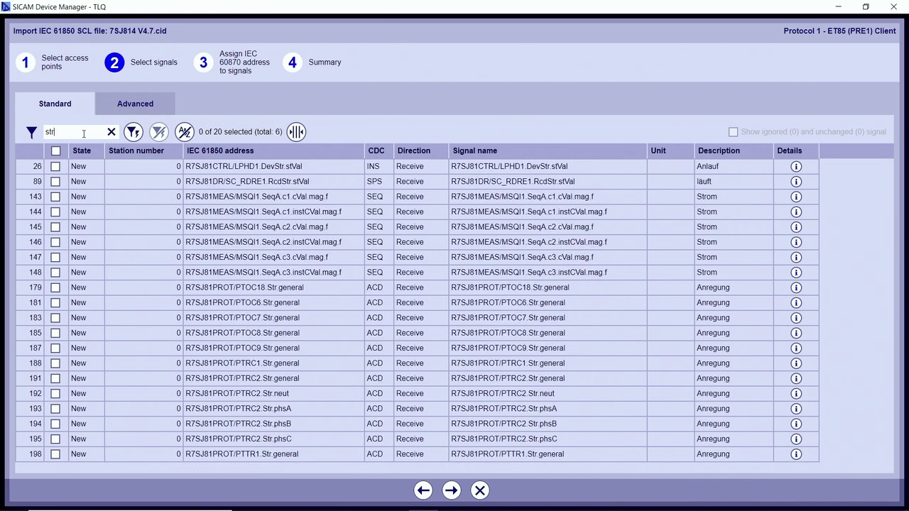
pyautogui.write('.ge')
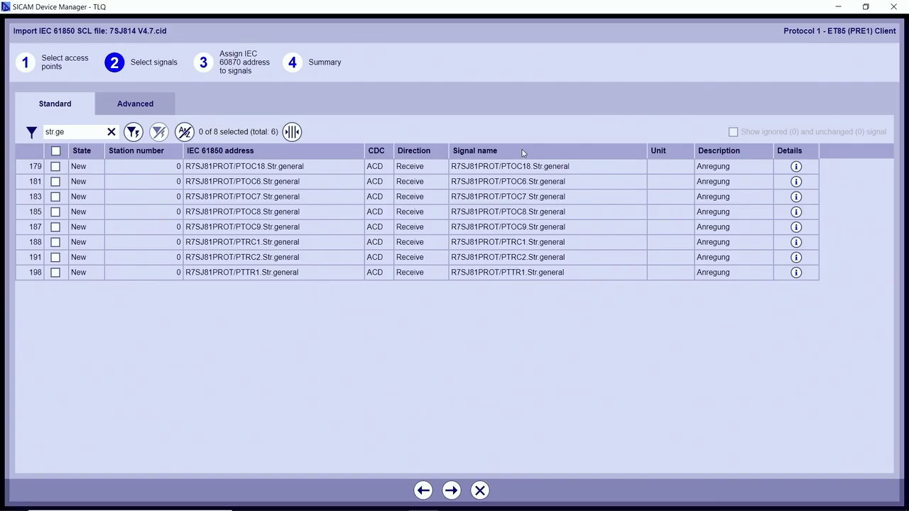
pyautogui.click(57, 152)
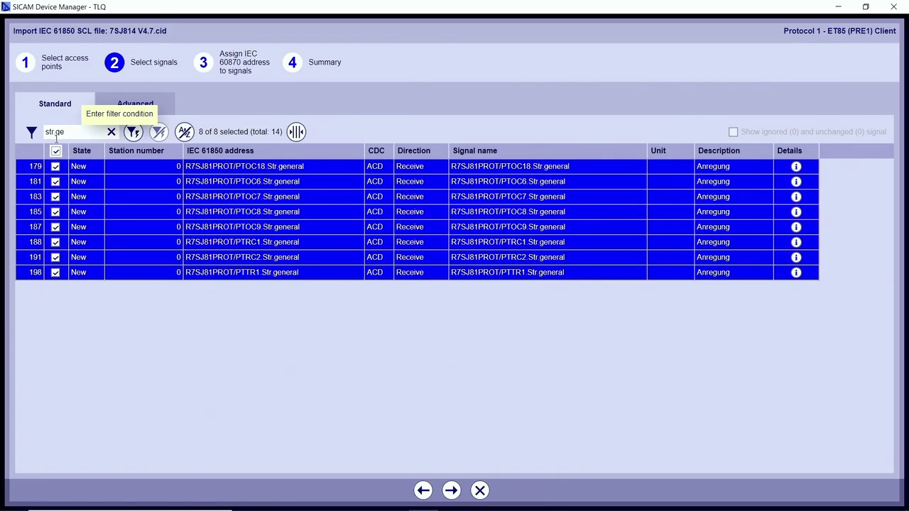
# Step: Filter on 'gener', flash-filter on Op, and select all seven Op.general trip signals
pyautogui.click(54, 134)
pyautogui.press('BackSpace')
pyautogui.write('.')
pyautogui.hotkey('ctrl', 'a')
pyautogui.press('BackSpace')
pyautogui.write('gener')
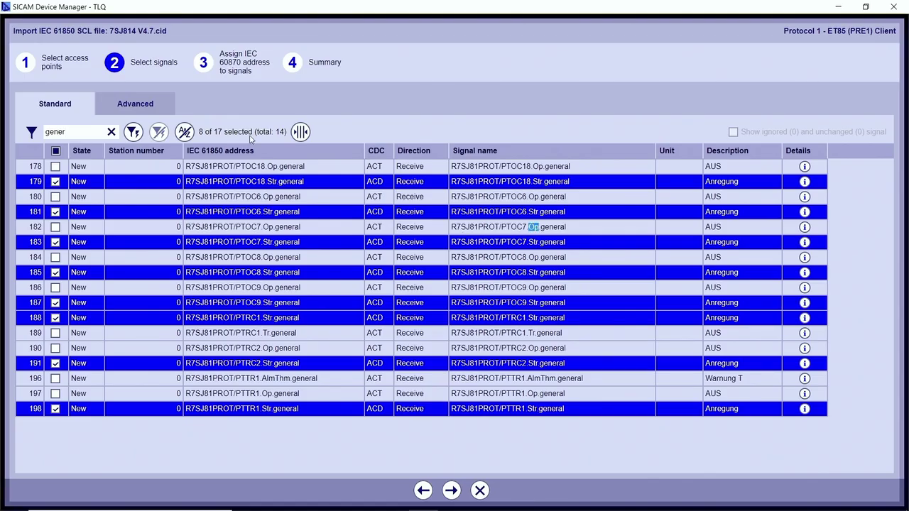
pyautogui.click(131, 132)
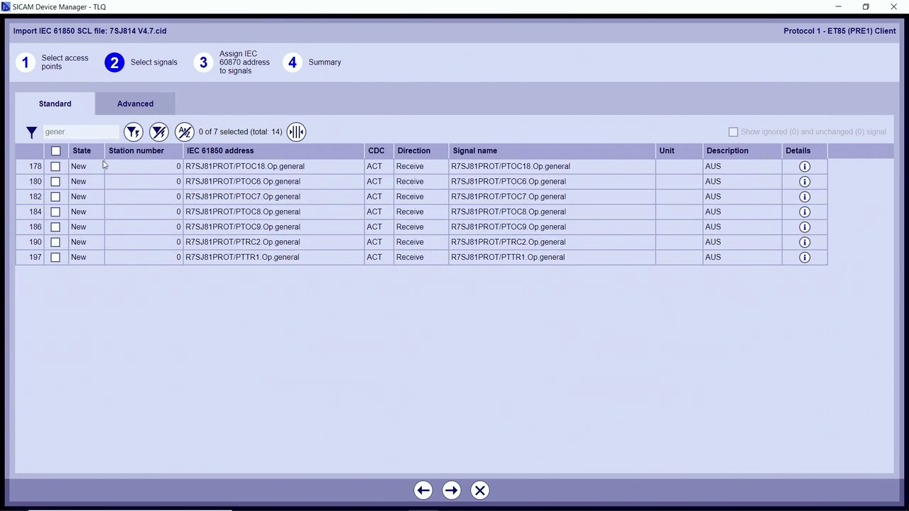
pyautogui.click(56, 151)
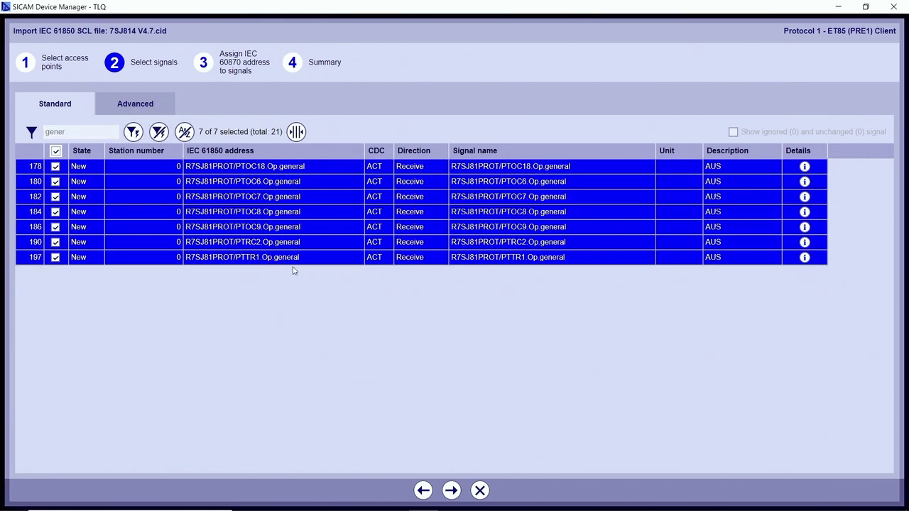
pyautogui.click(161, 134)
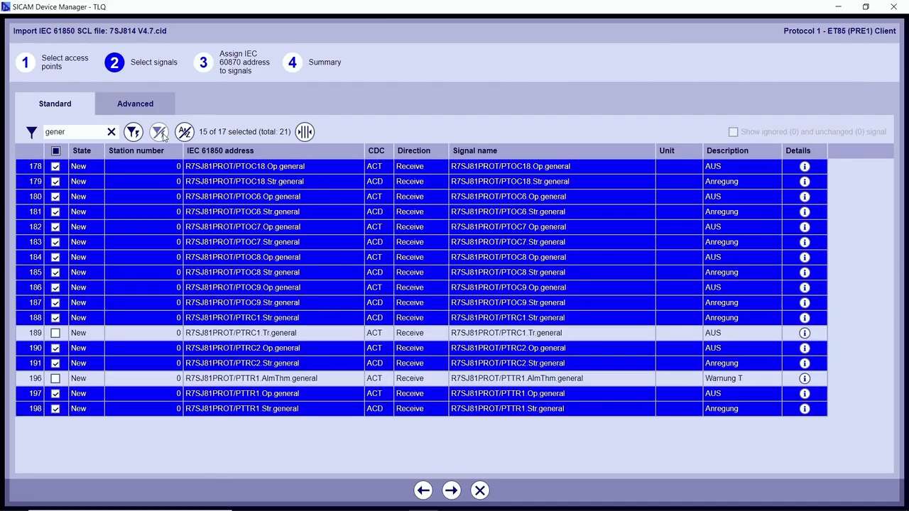
pyautogui.doubleClick(94, 131)
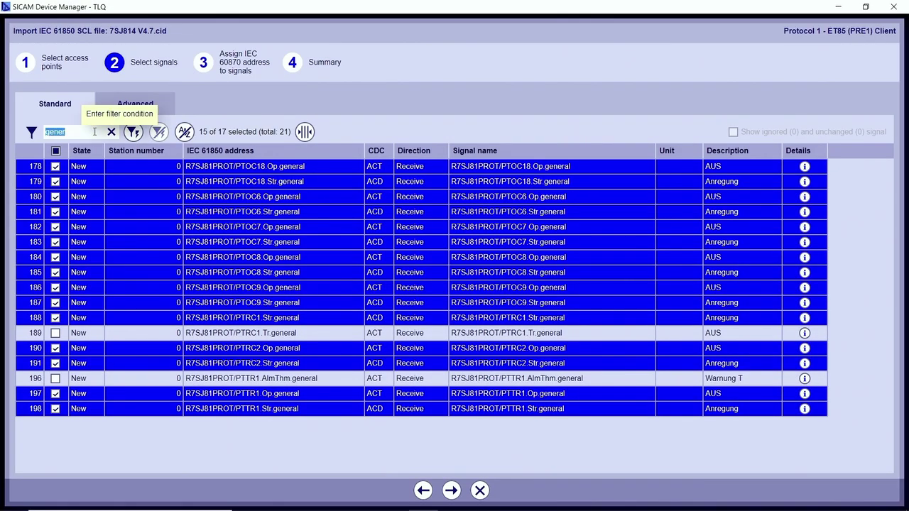
# Step: Flash-filter the MMXU1 signals to cVal.mag.f and tick all eleven, giving 32 selected signals
pyautogui.write('MM')
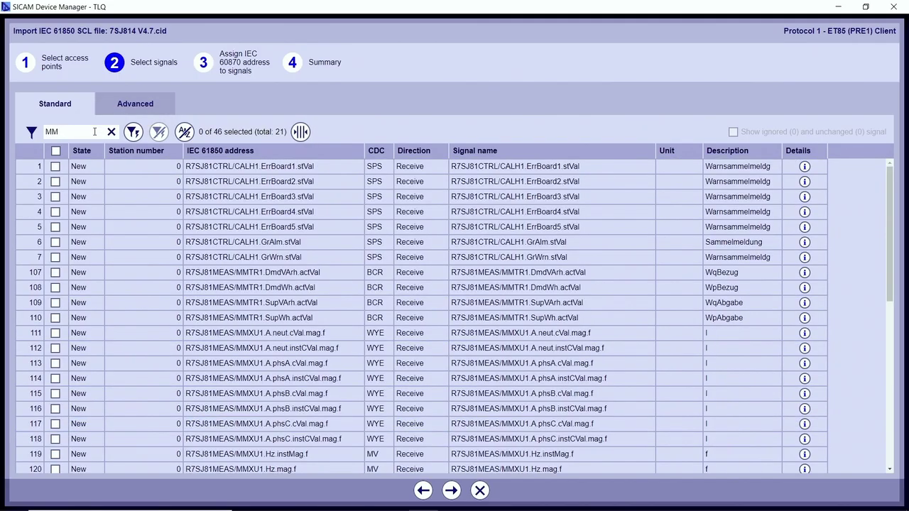
pyautogui.write('XU1')
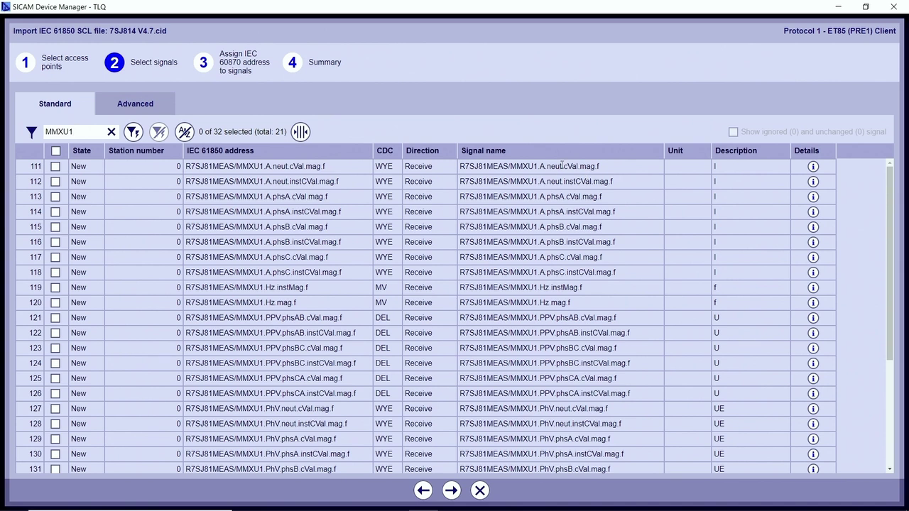
pyautogui.moveTo(562, 165); pyautogui.dragTo(620, 165)
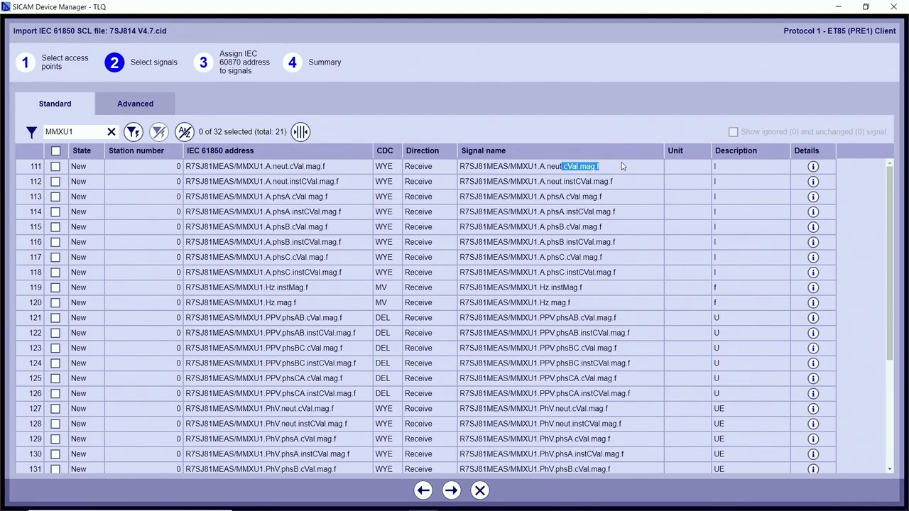
pyautogui.click(133, 133)
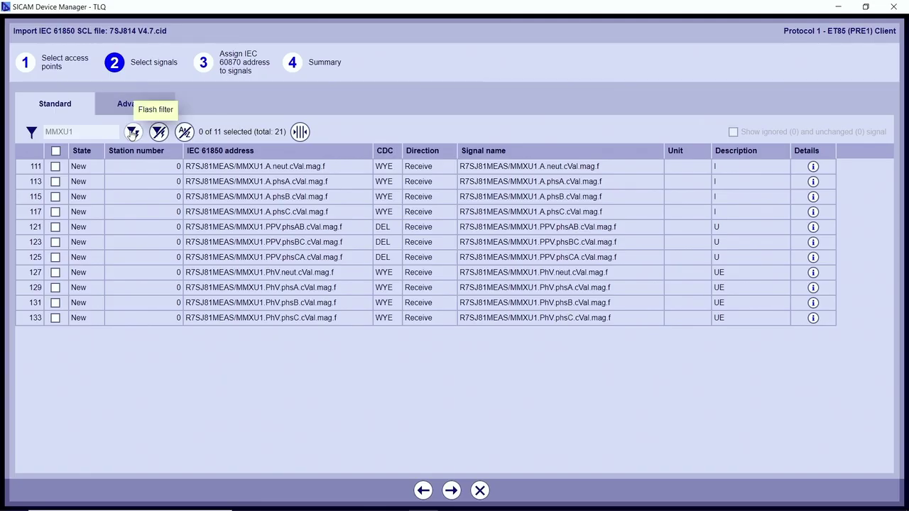
pyautogui.click(56, 150)
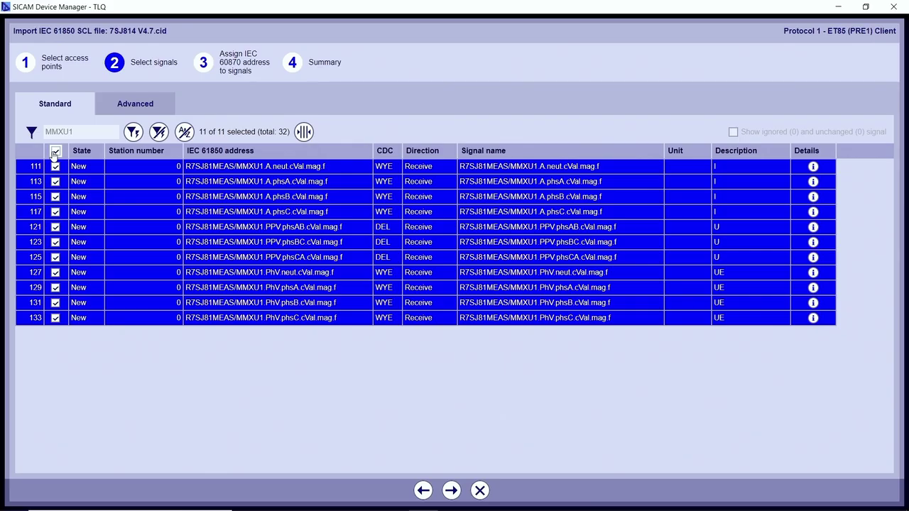
pyautogui.click(159, 133)
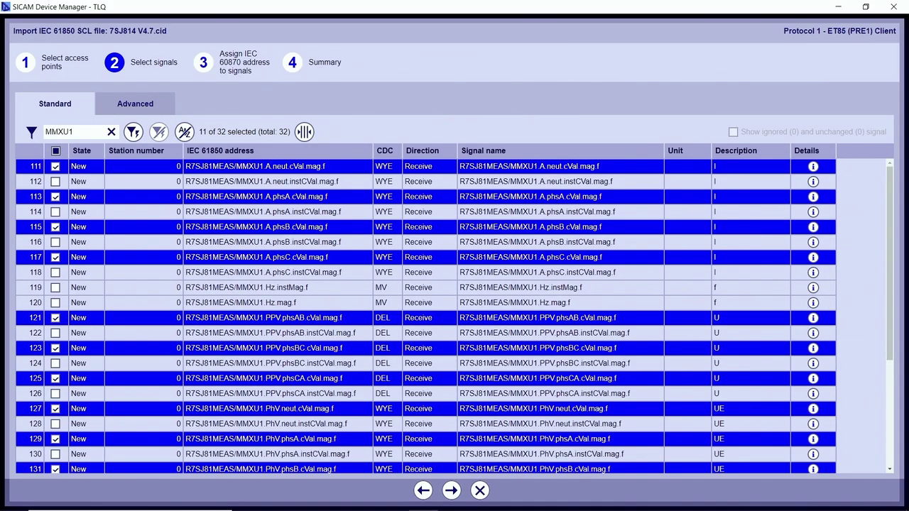
# Step: Skip IEC 60870 address assignment and reach the Summary: 1 access point, 32 signal assignments
pyautogui.click(450, 491)
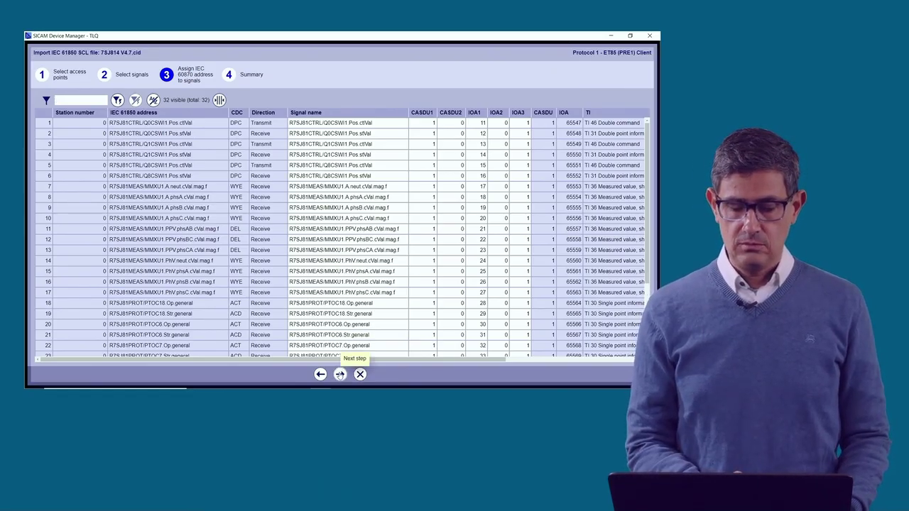
pyautogui.click(340, 374)
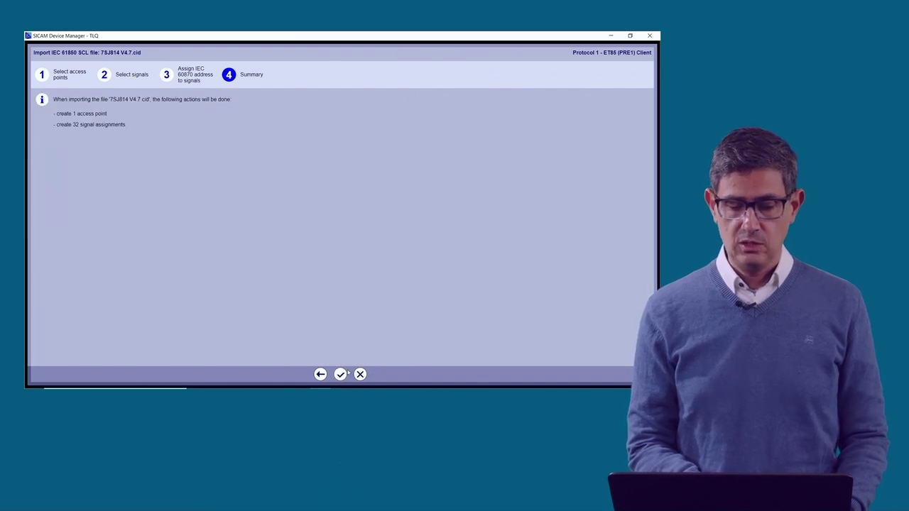
pyautogui.click(340, 374)
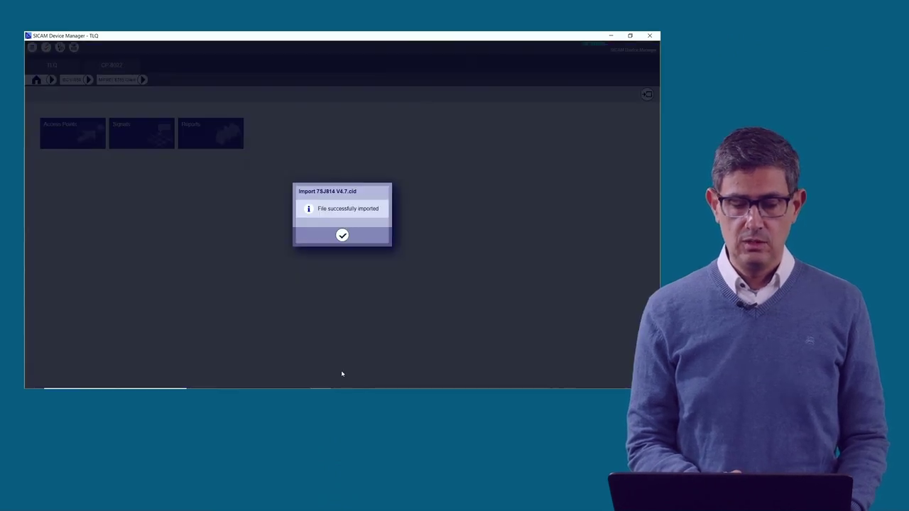
pyautogui.click(341, 235)
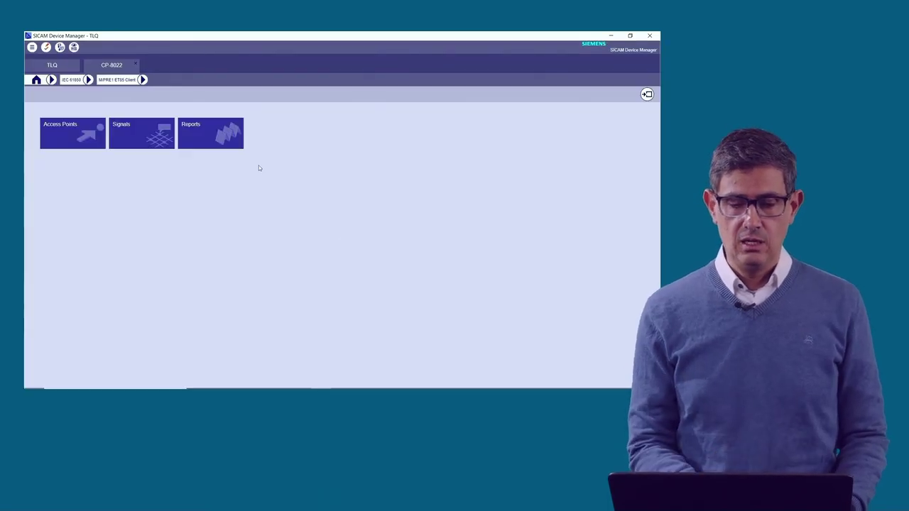
pyautogui.click(197, 140)
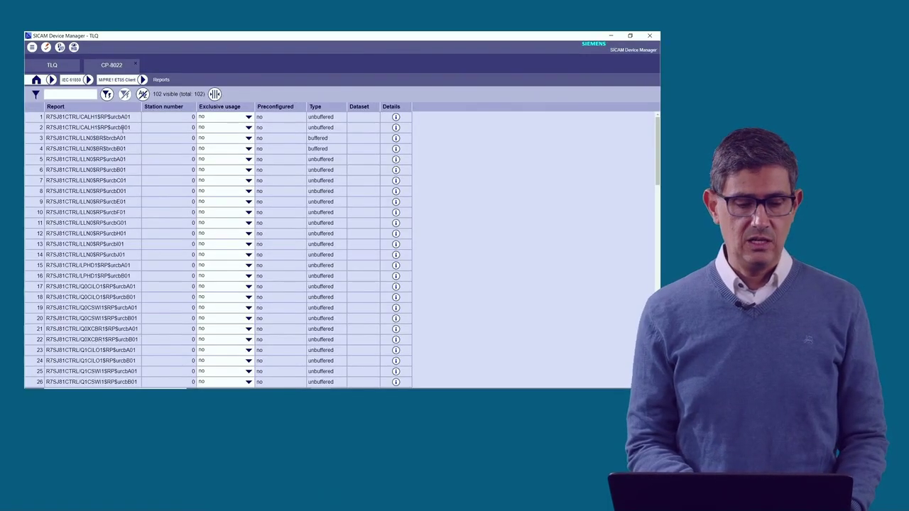
pyautogui.click(658, 286)
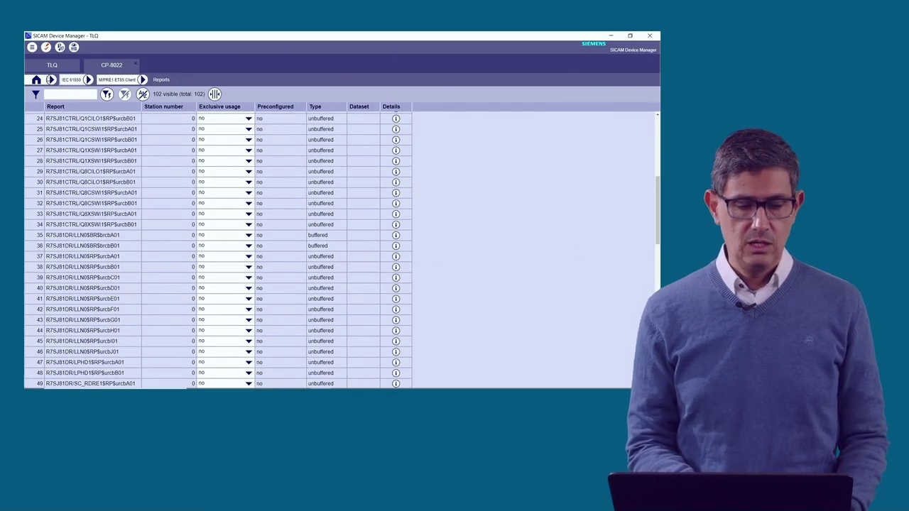
pyautogui.click(121, 79)
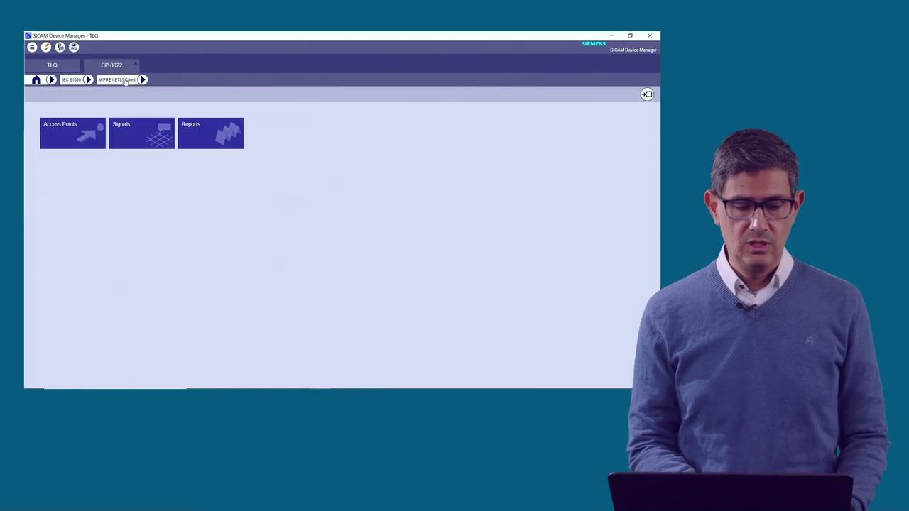
pyautogui.click(142, 134)
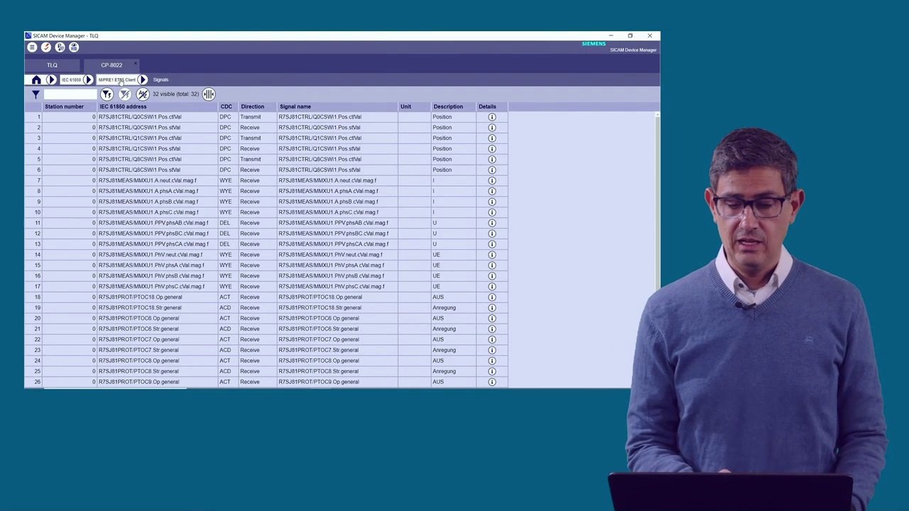
pyautogui.click(119, 79)
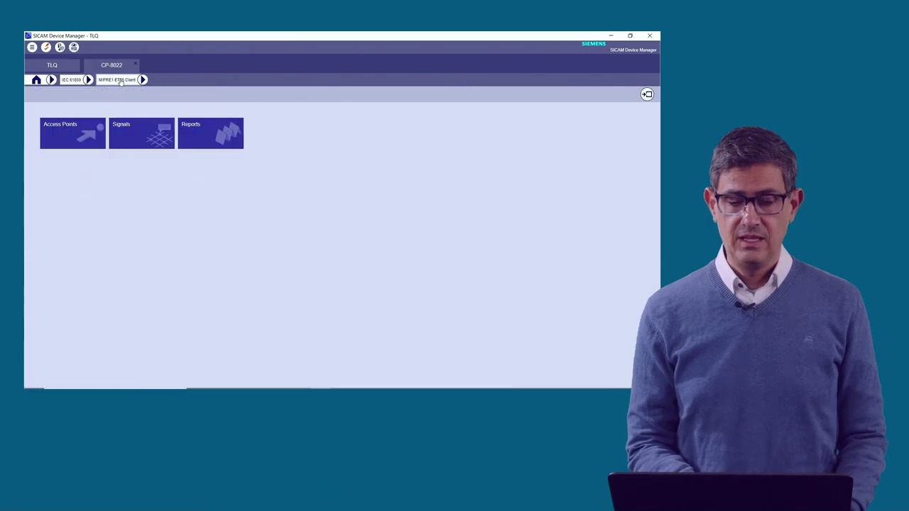
# Step: Review the Protocol 1 - ET85 (PRE1) signals and their IEC 61850 parameters
pyautogui.click(36, 79)
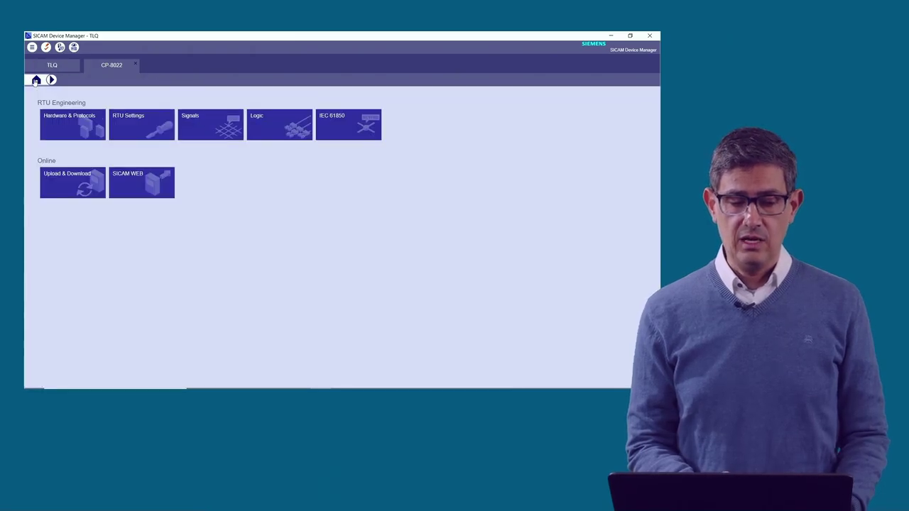
pyautogui.click(201, 125)
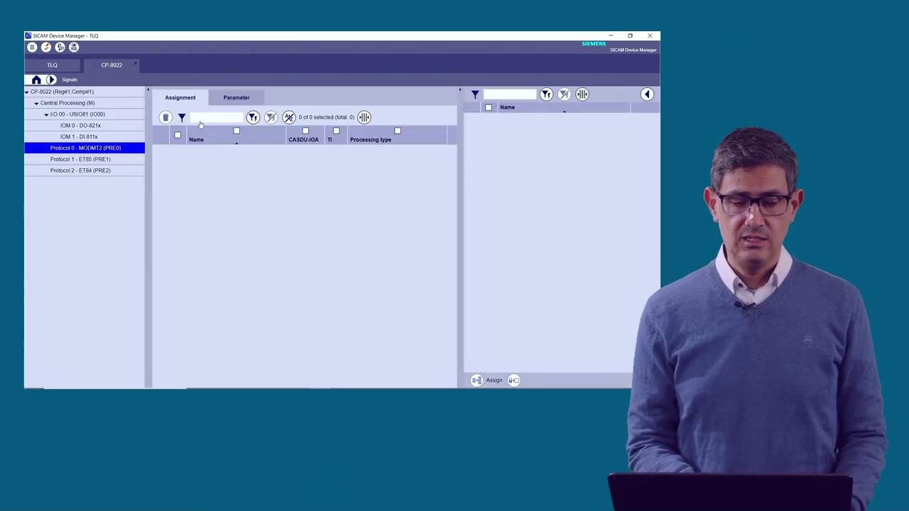
pyautogui.click(90, 161)
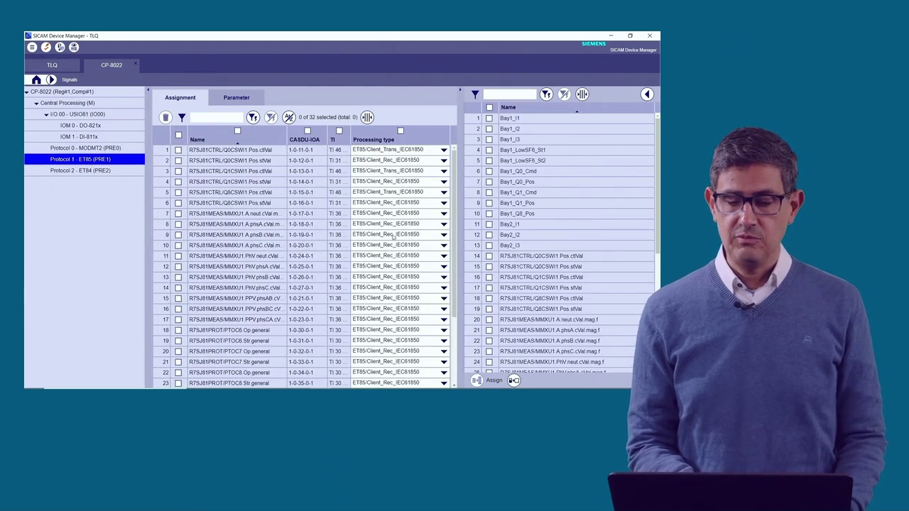
pyautogui.click(236, 98)
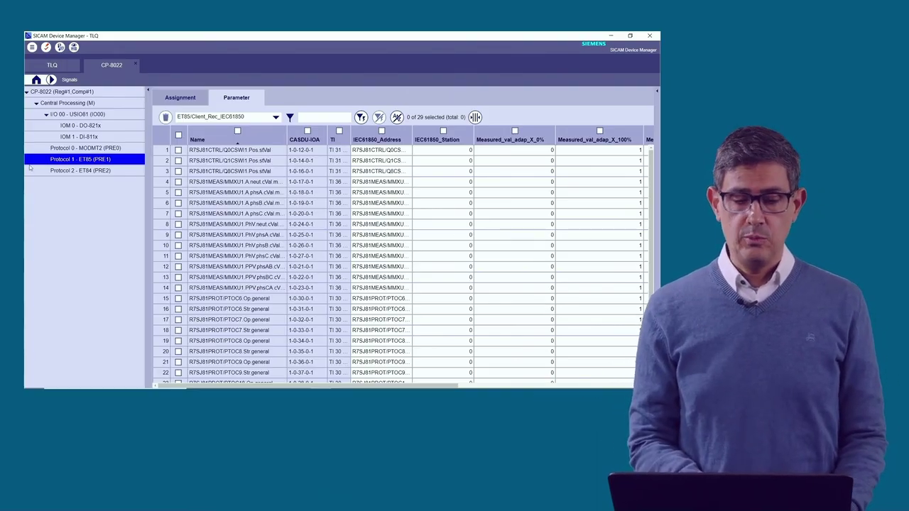
# Step: Inspect the Protocol 1 - ET85 connection definition: station 0 enabled as client at 172.16.0.13
pyautogui.click(35, 81)
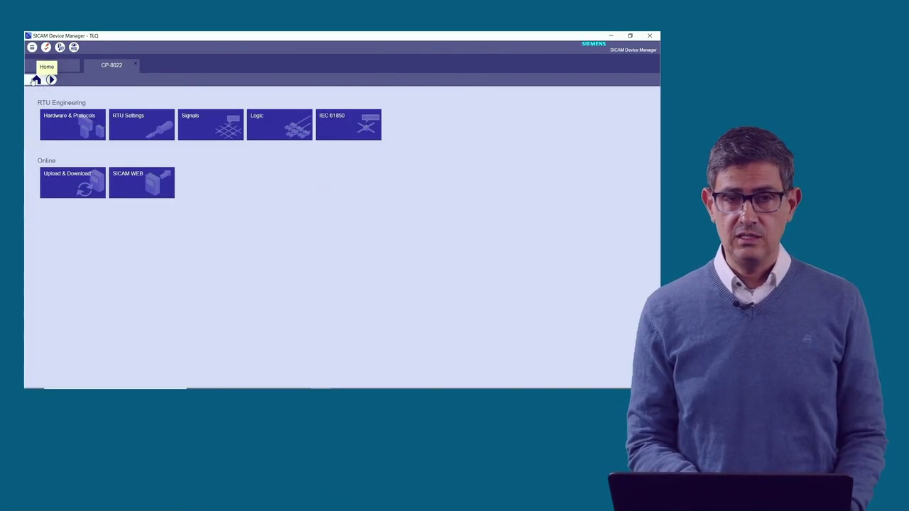
pyautogui.click(136, 120)
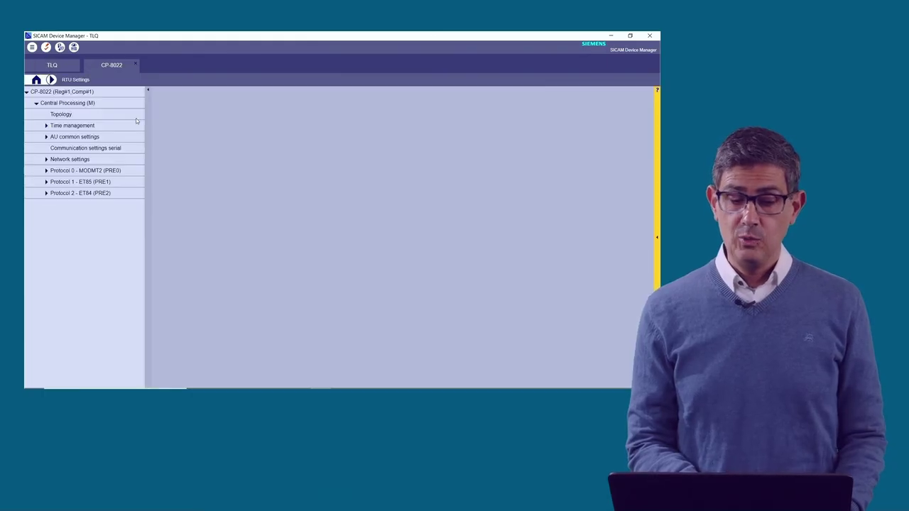
pyautogui.click(46, 182)
pyautogui.click(74, 193)
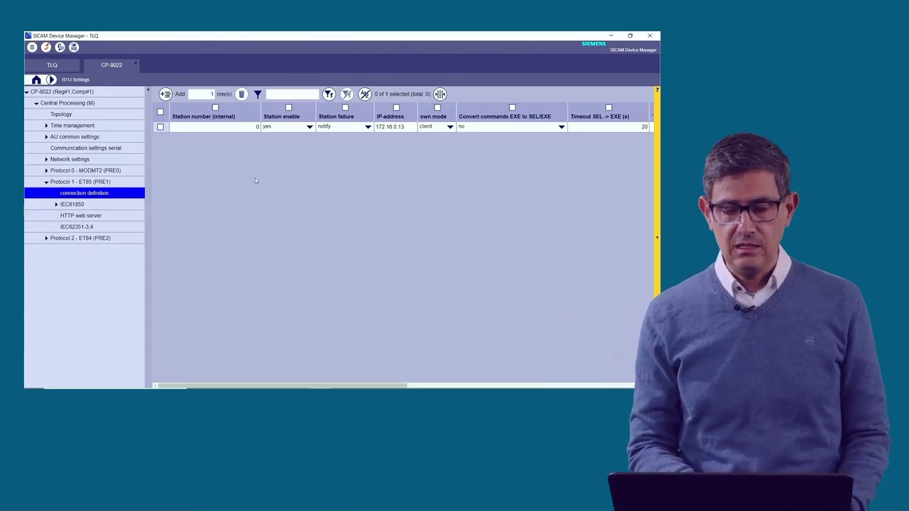
pyautogui.hotkey('ctrl', 'a')
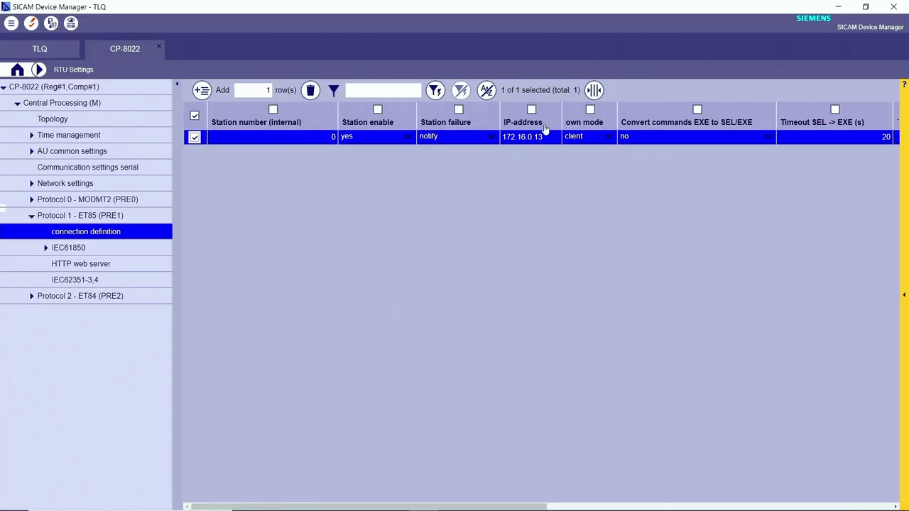
# Step: Change the PRE1 topology entry (DR# 2) from 255 to REG 1 and COMP 0, then save
pyautogui.click(57, 122)
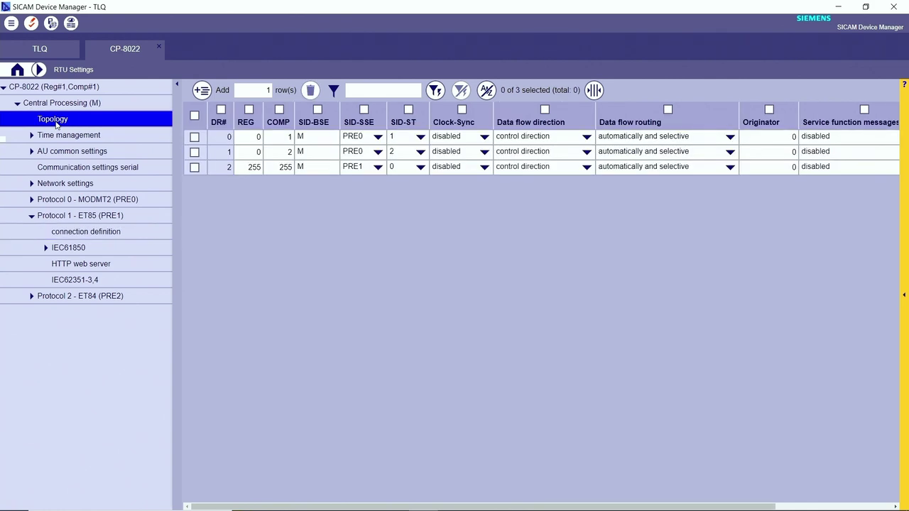
pyautogui.click(194, 167)
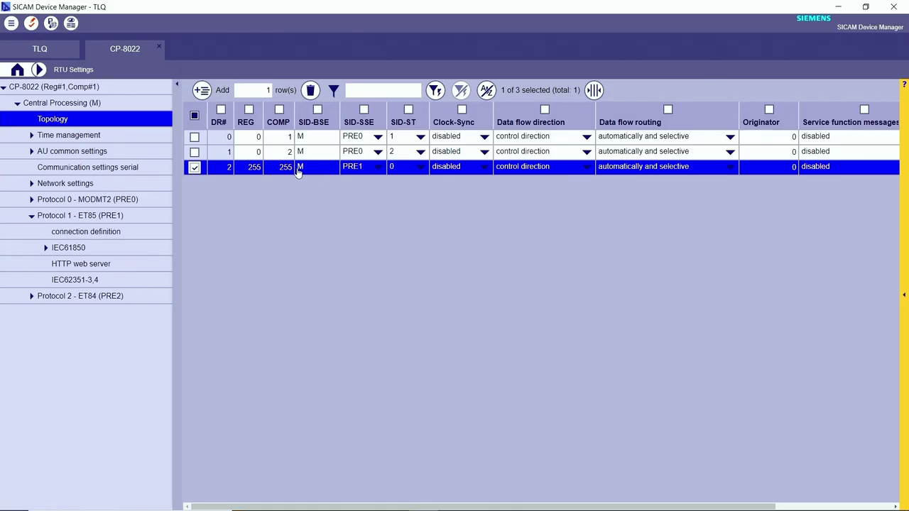
pyautogui.doubleClick(248, 169)
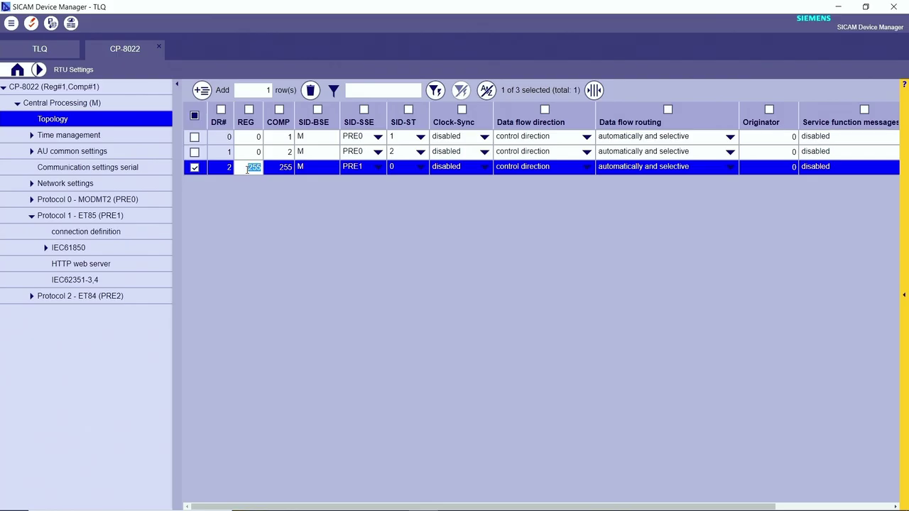
pyautogui.write('1')
pyautogui.doubleClick(285, 167)
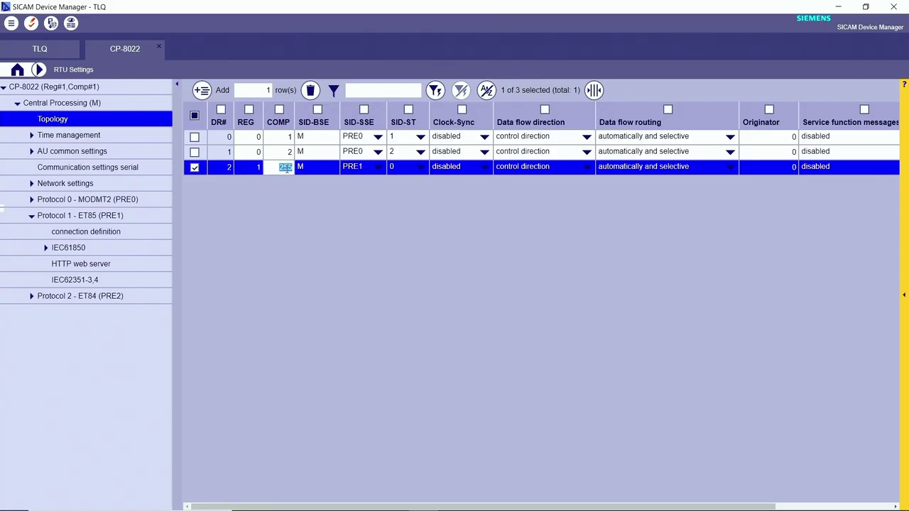
pyautogui.write('0')
pyautogui.click(195, 170)
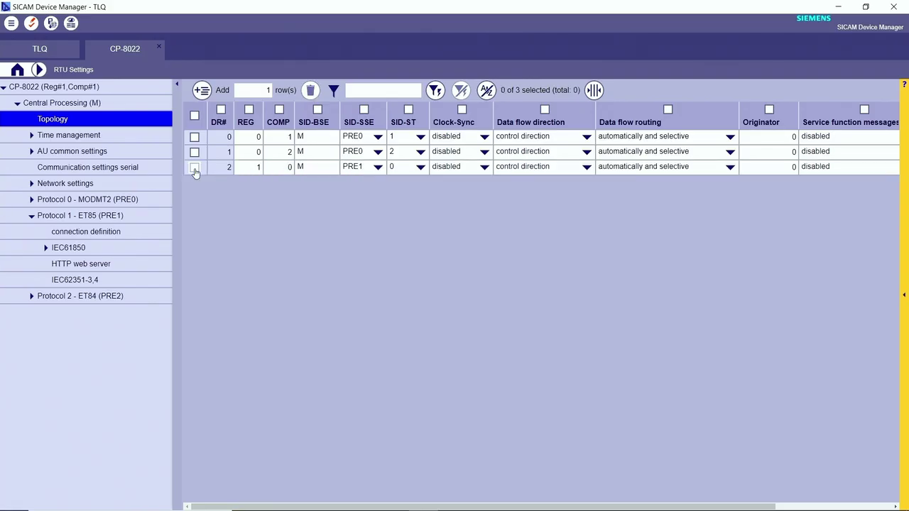
pyautogui.click(29, 26)
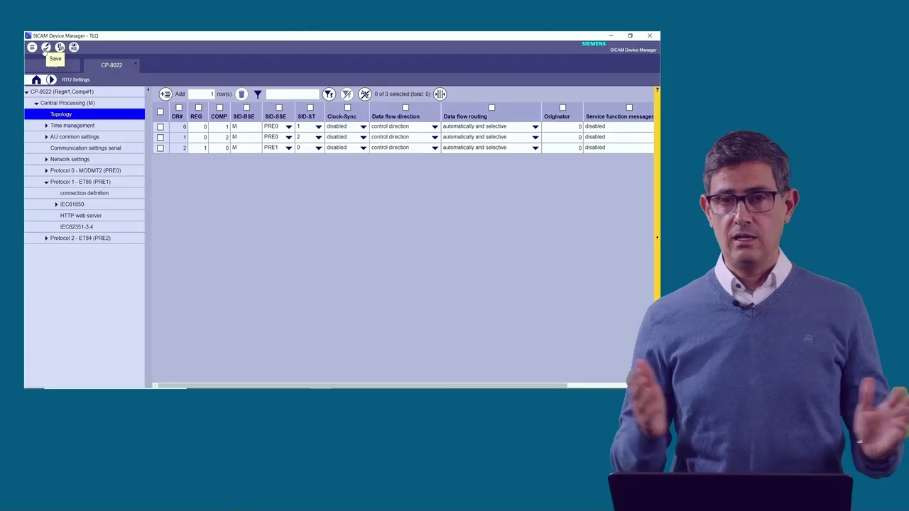